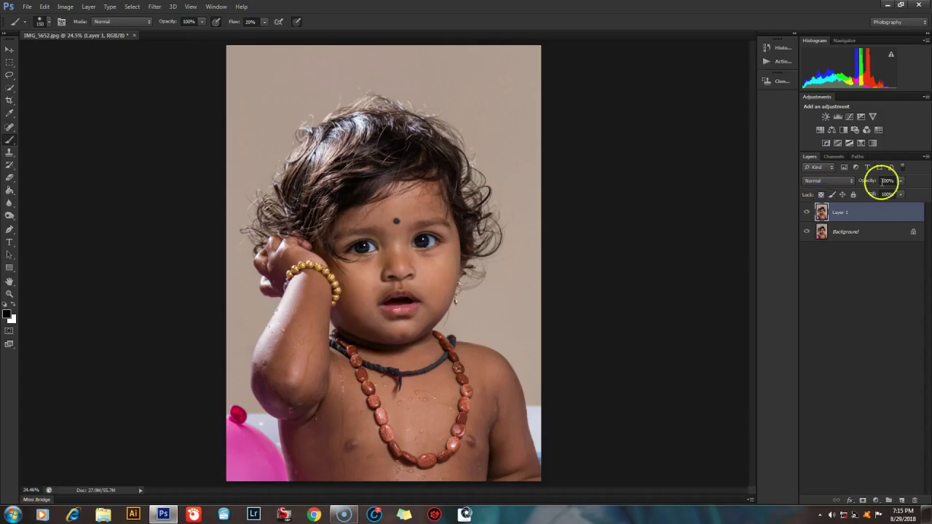
Step: Delete Layer 1, leaving only Background, and reduce the brush size to 100
key(Delete)
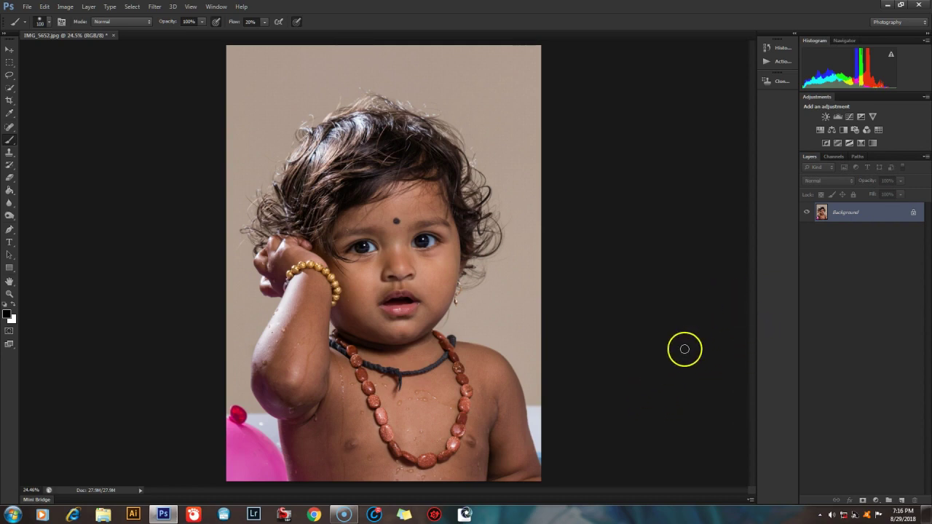
key(bracketleft)
key(bracketleft)
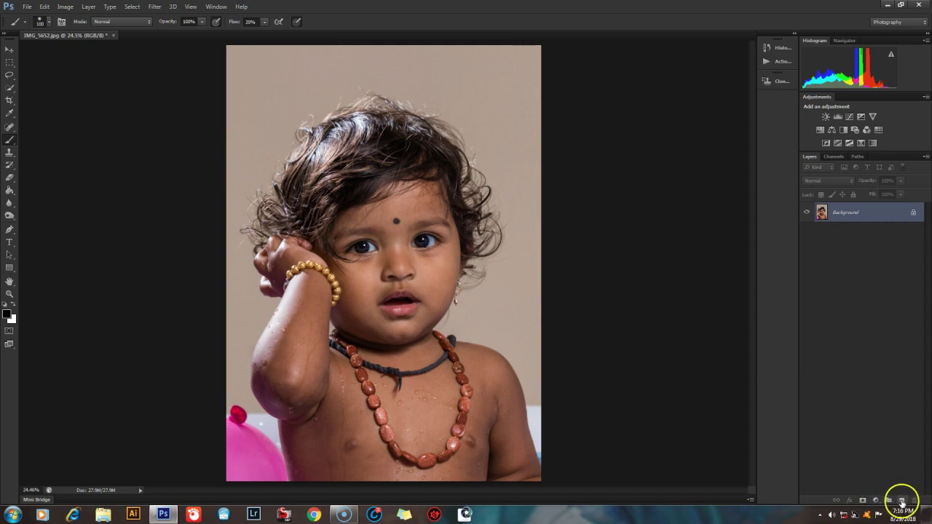
Step: Add a new empty layer and duplicate Background as Background copy
click(903, 501)
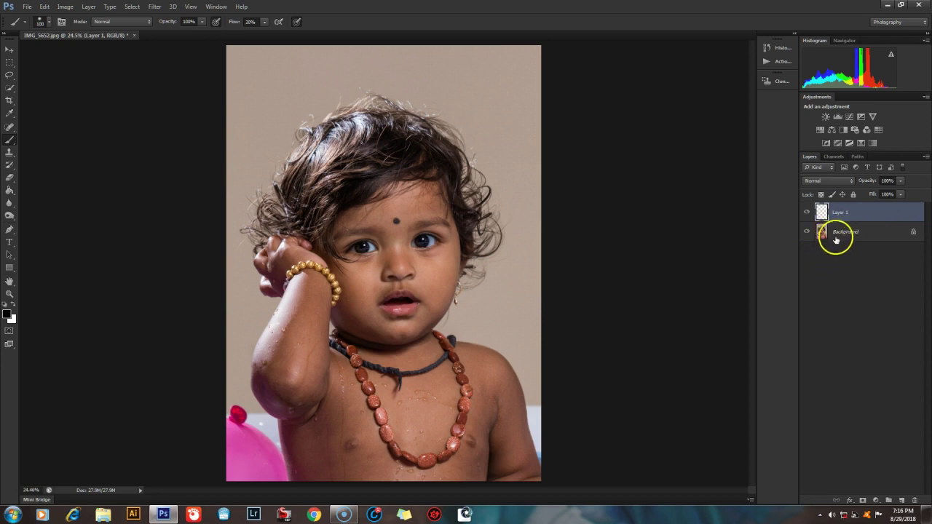
click(838, 234)
key(ctrl+j)
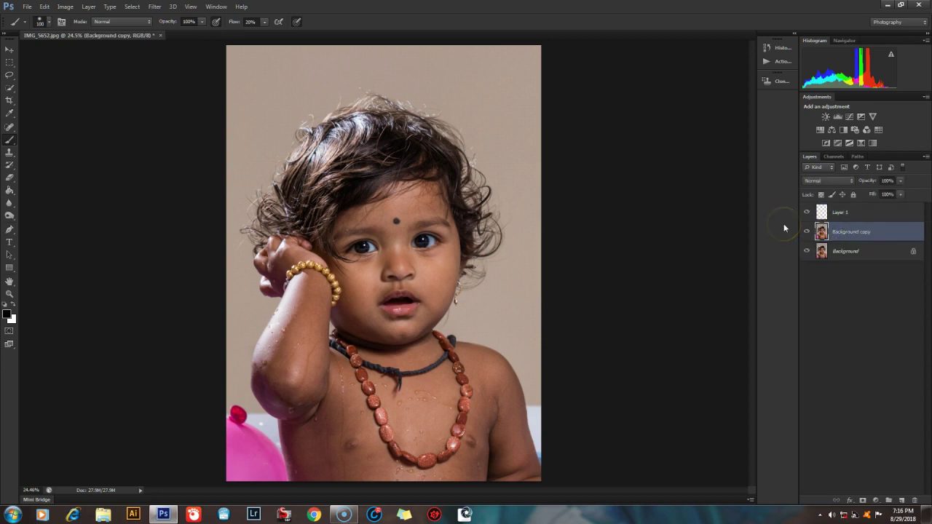
Step: Fill Layer 1 with 50% Gray
click(819, 212)
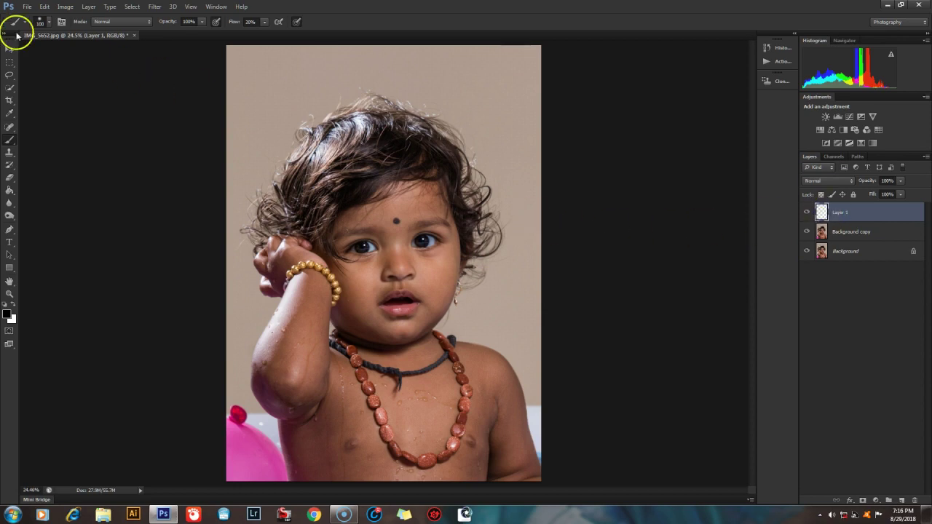
click(42, 8)
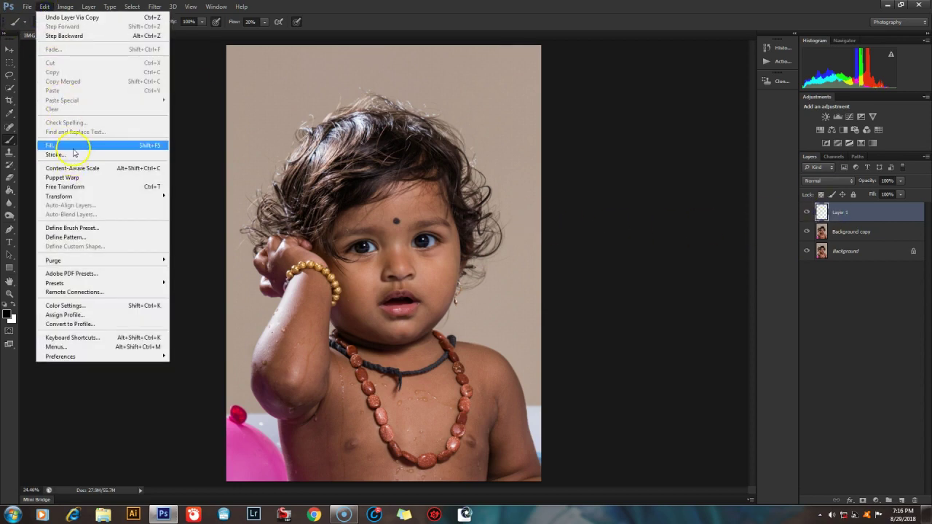
click(74, 148)
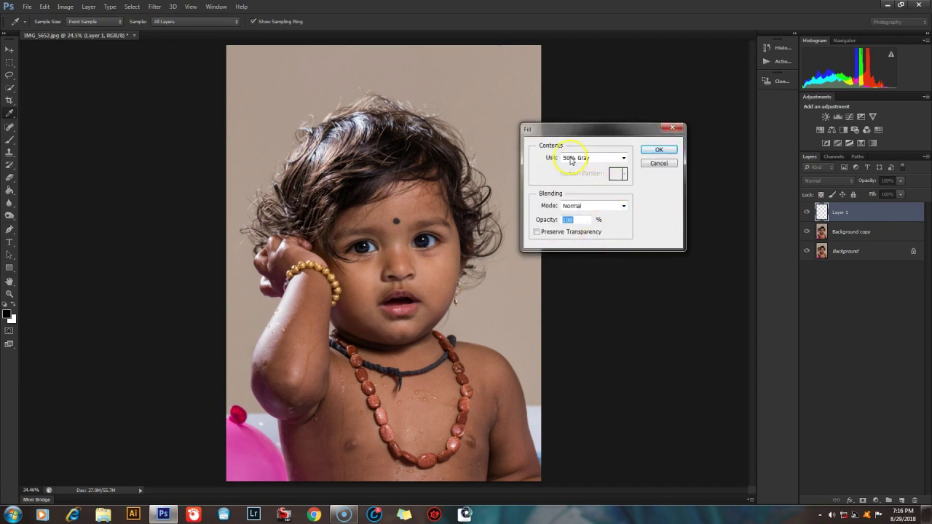
click(624, 159)
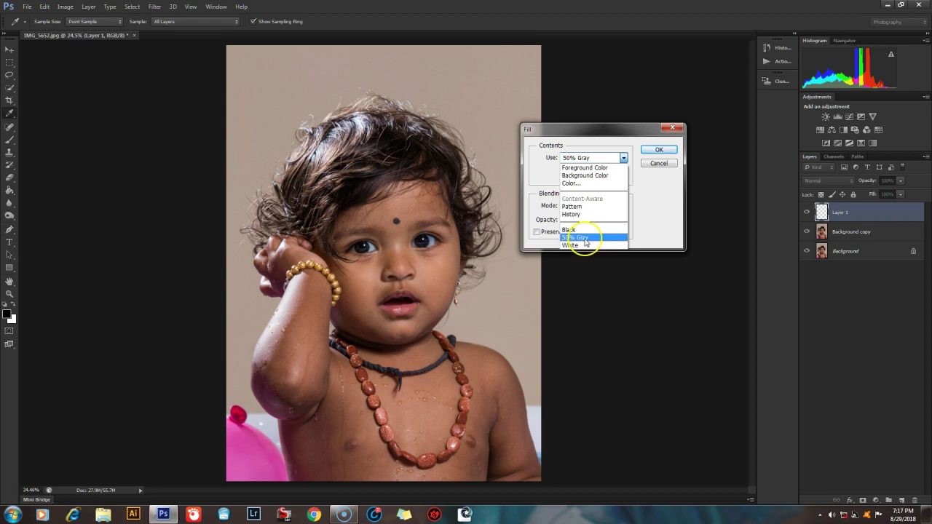
click(597, 239)
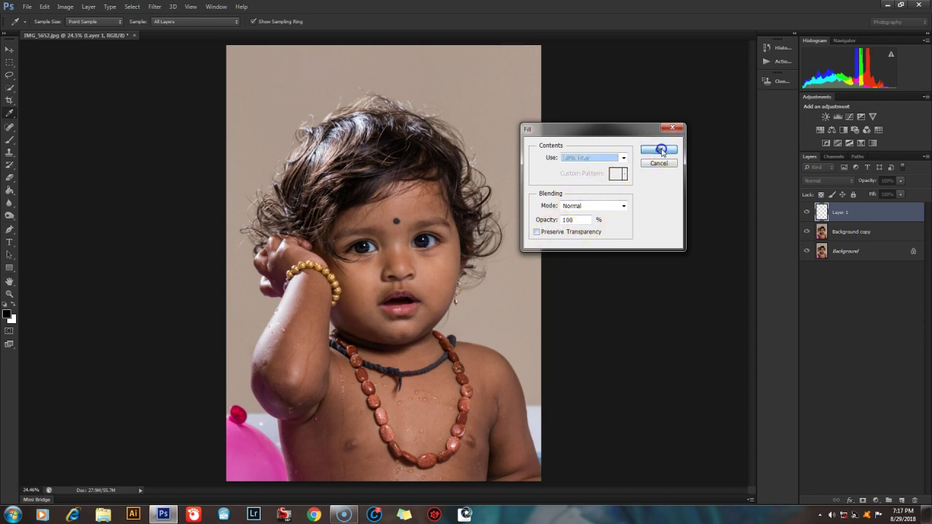
click(659, 149)
key(b)
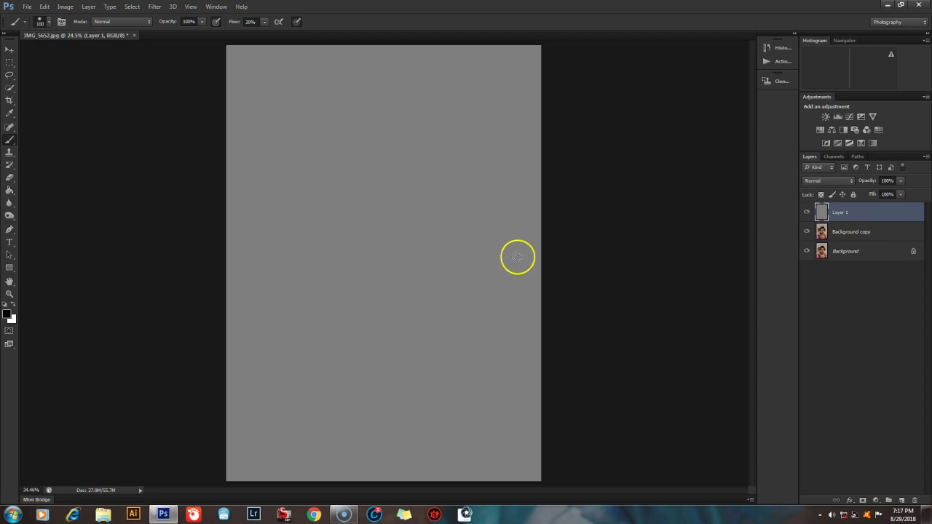
Step: Add a new Layer 2 and fill it with White
click(902, 499)
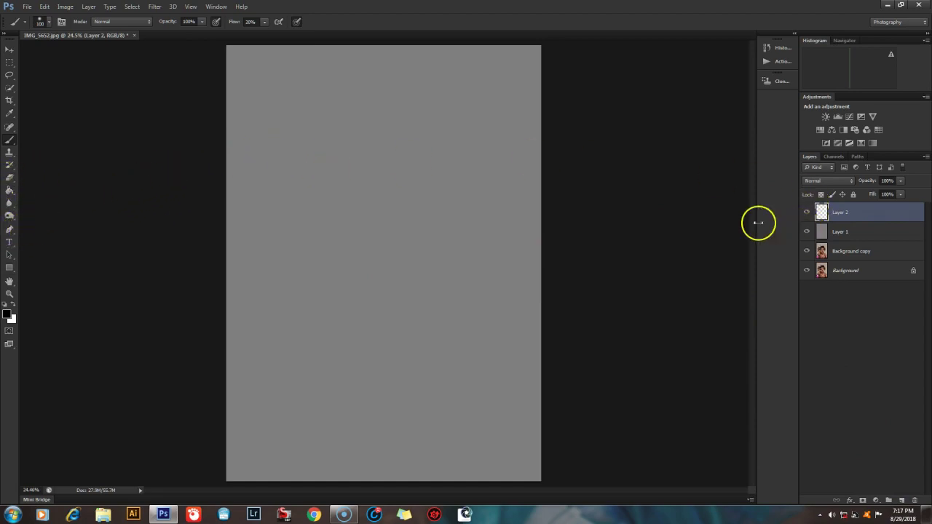
click(44, 6)
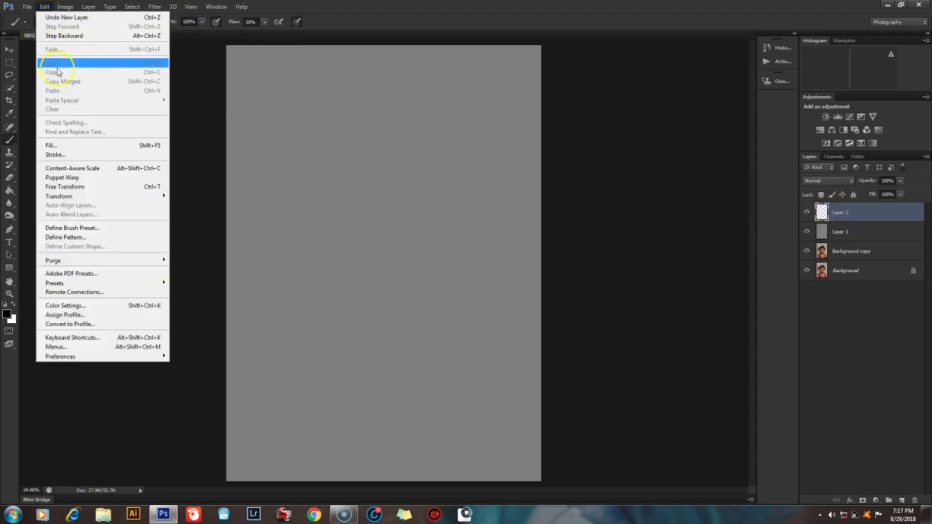
click(67, 145)
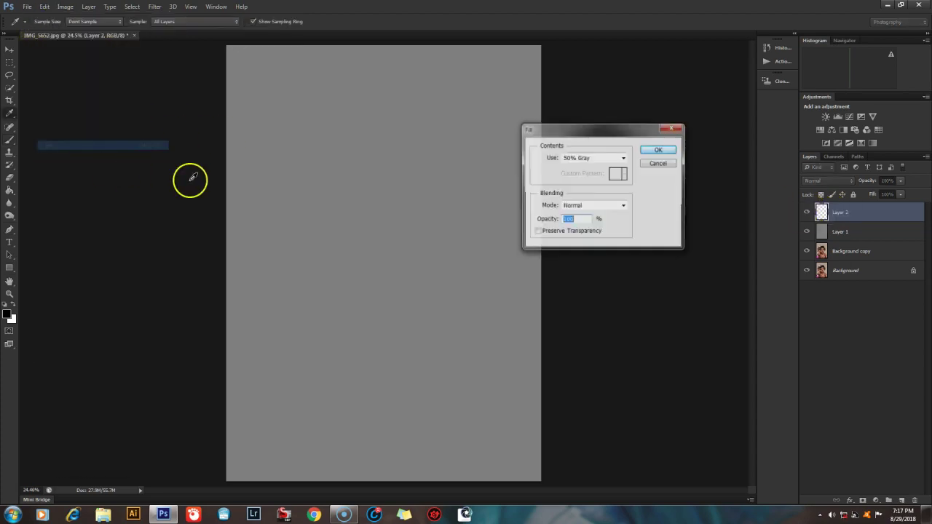
click(623, 158)
click(576, 245)
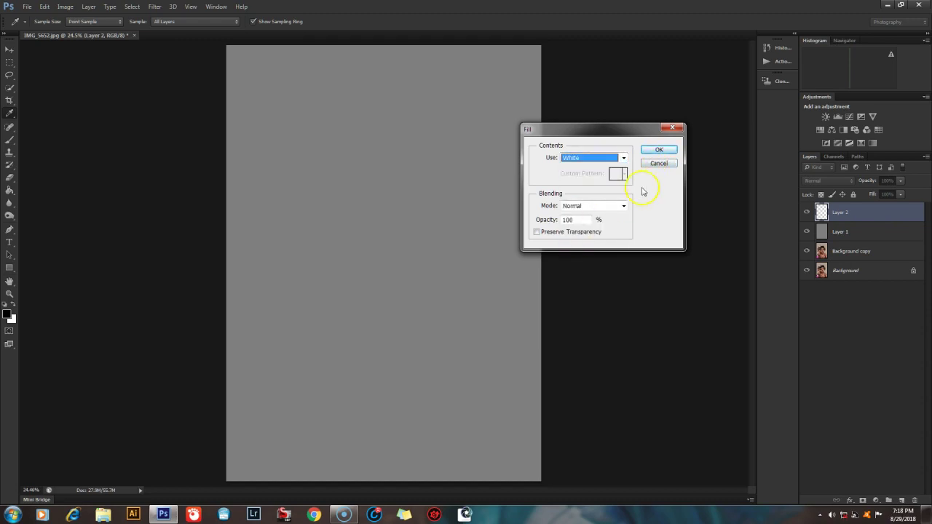
click(659, 151)
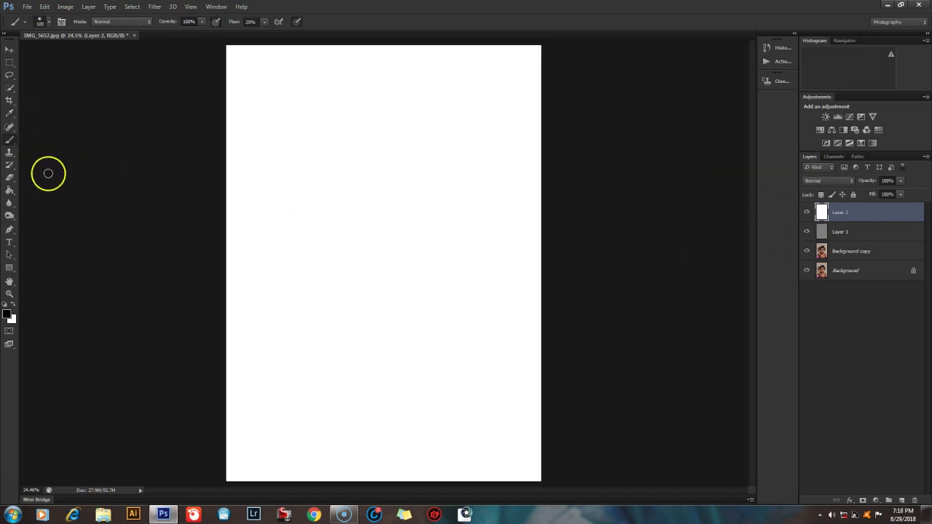
Step: Draw a vertical black-to-white gradient through the middle of Layer 2, redoing a full-height attempt
click(10, 190)
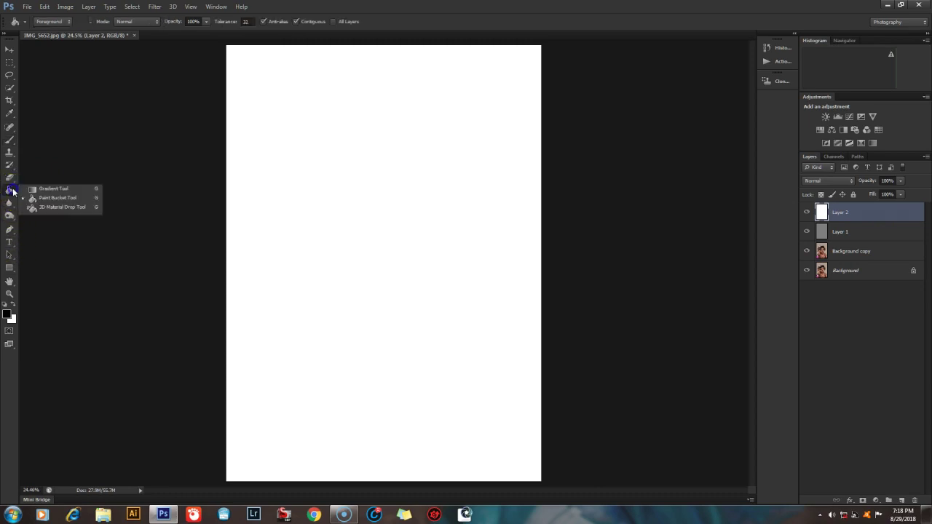
click(56, 190)
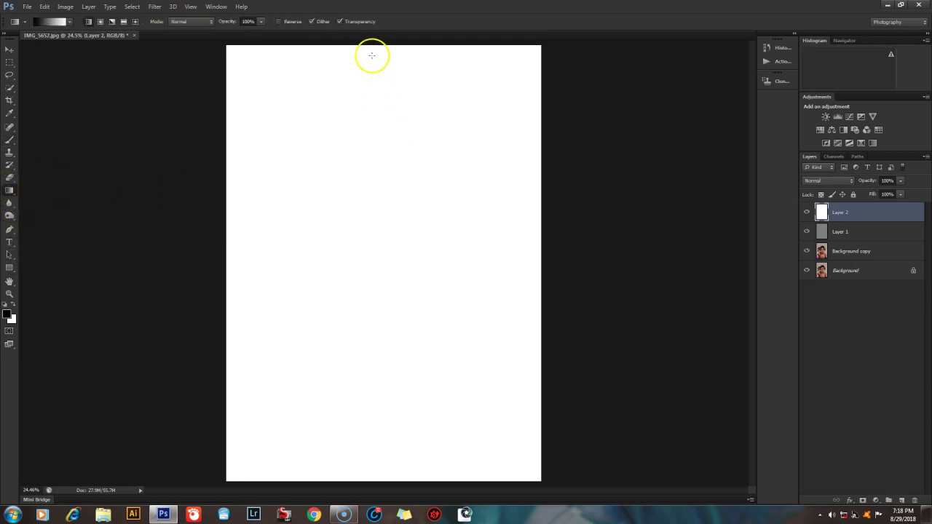
drag(376, 57, 379, 481)
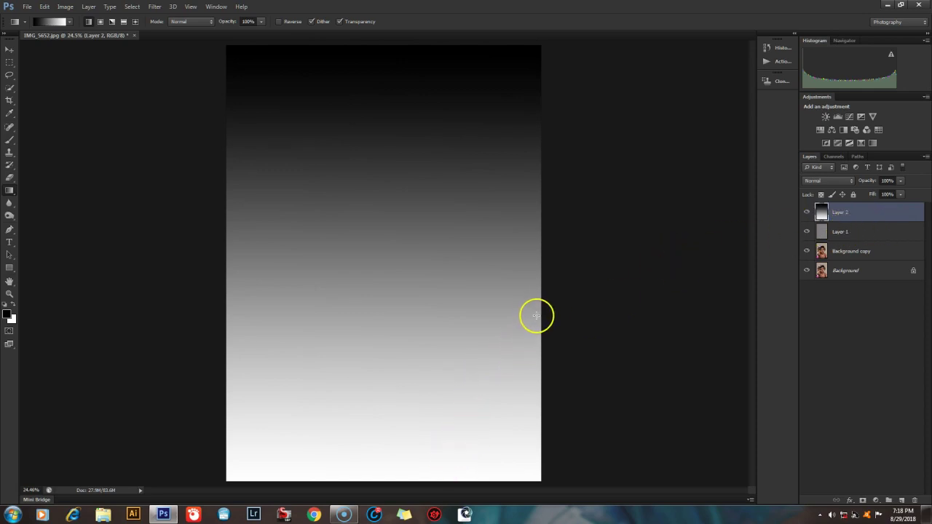
key(ctrl+z)
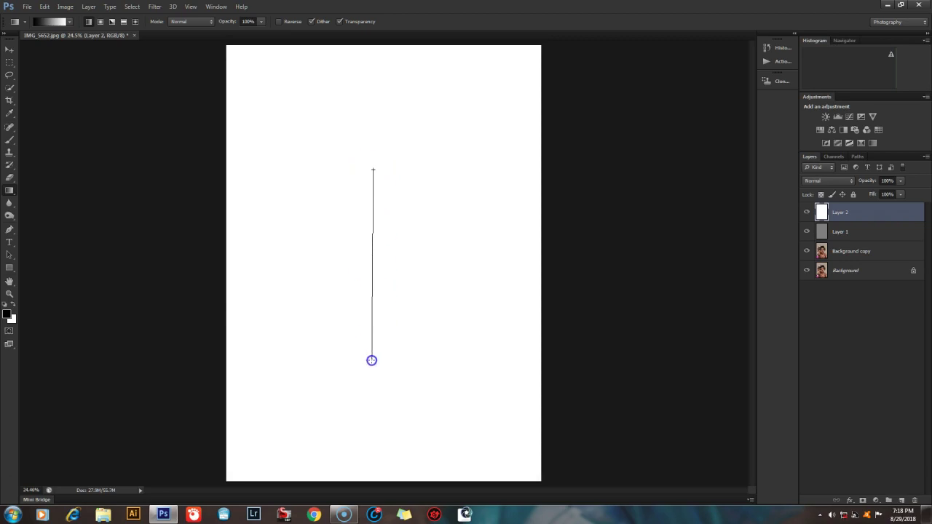
drag(375, 171, 370, 360)
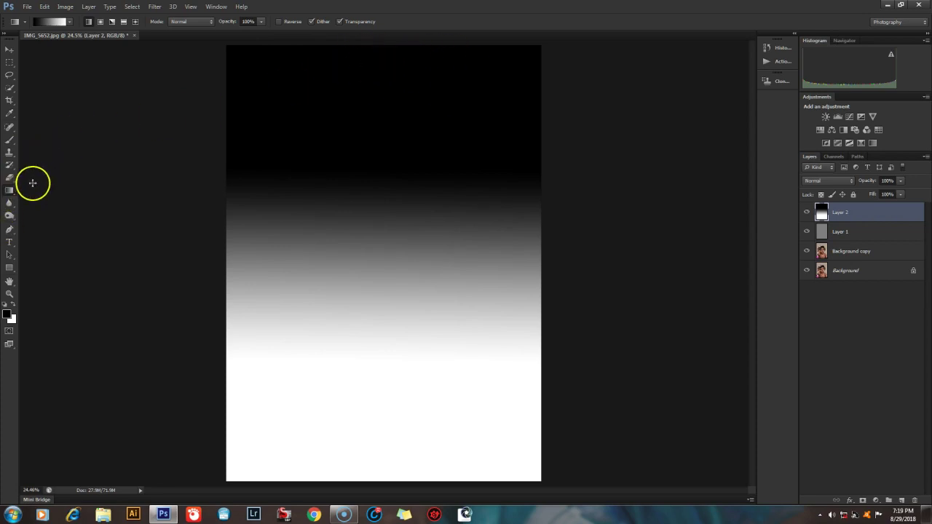
Step: Paint practice white and black brush strokes, including a diagonal line, on the gradient Layer 2
click(9, 139)
key(x)
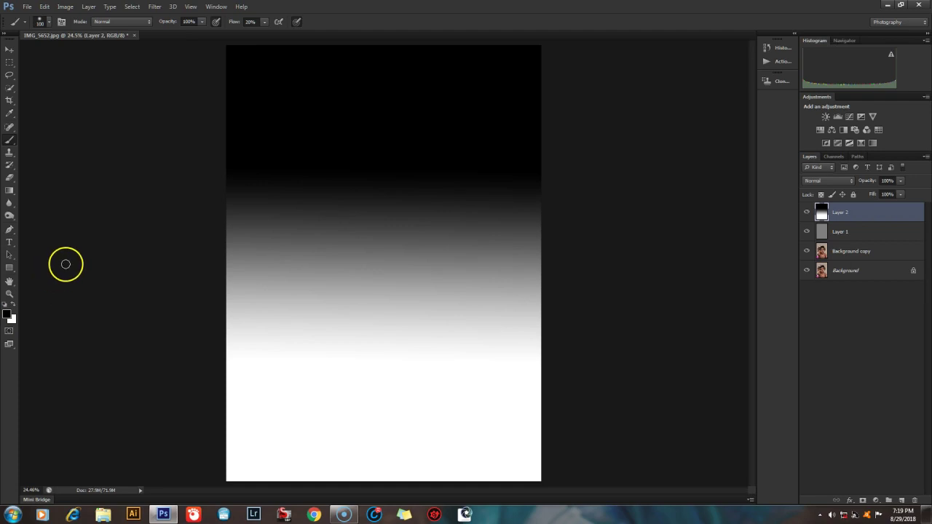
mouse_move(277, 64)
mouse_down()
mouse_move(285, 72)
mouse_move(249, 72)
mouse_up()
key(x)
drag(369, 464, 473, 455)
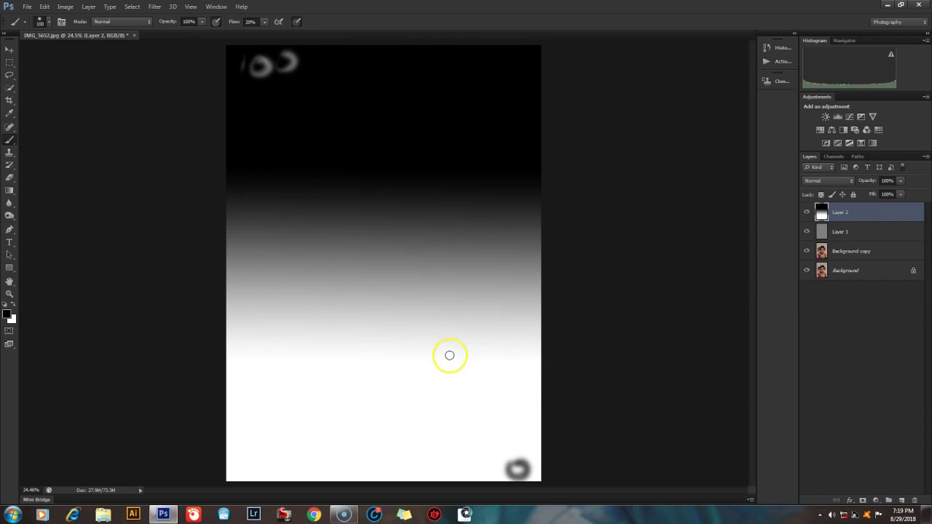
drag(330, 157, 482, 424)
drag(345, 180, 443, 341)
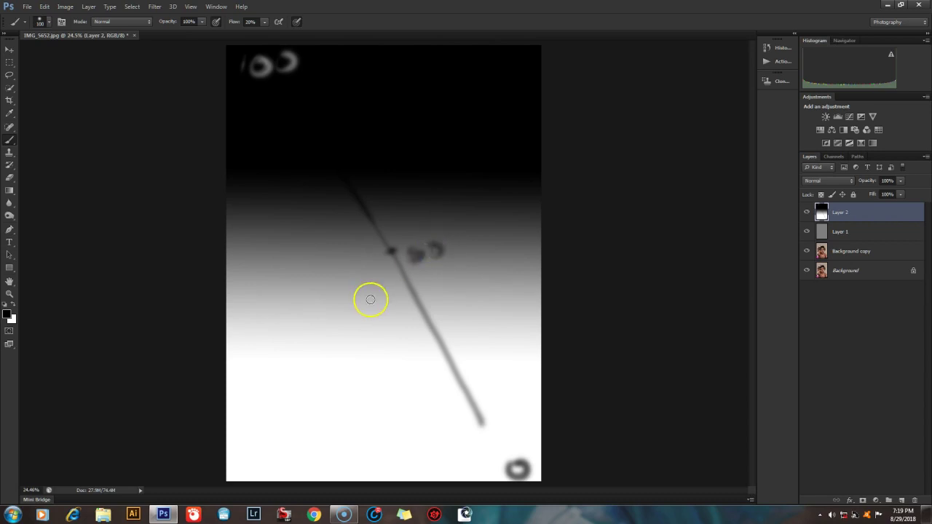
mouse_move(453, 263)
mouse_down()
mouse_move(429, 249)
mouse_move(445, 237)
mouse_up()
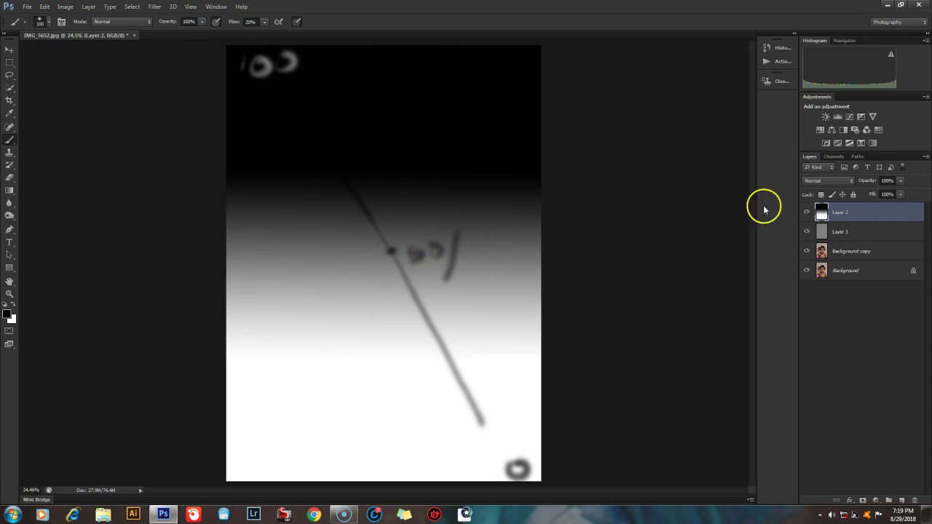
Step: Delete Layer 2 with its practice strokes
click(820, 213)
click(822, 213)
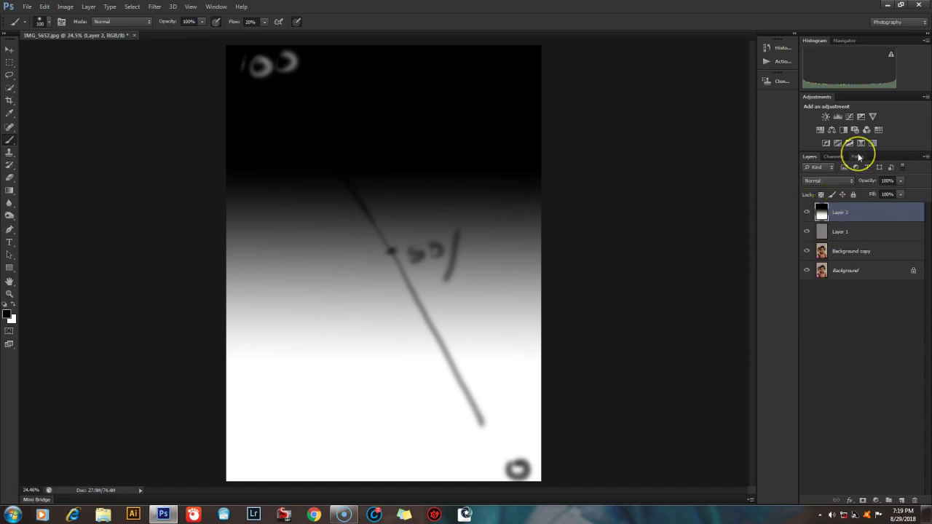
key(Delete)
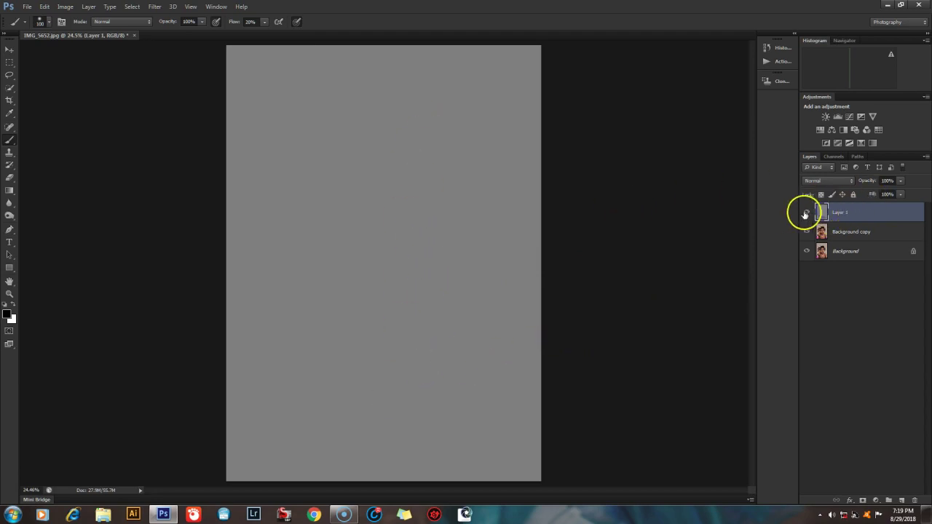
click(846, 181)
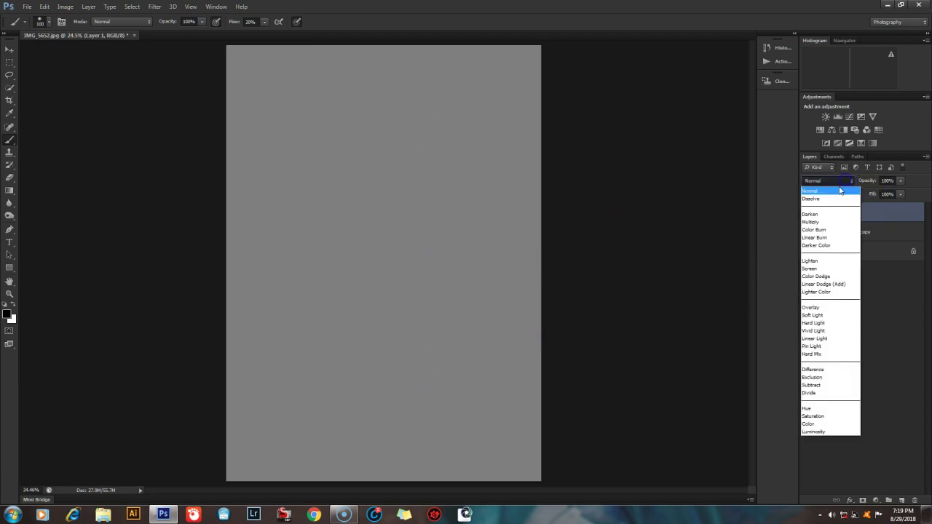
Step: Set gray Layer 1 to Overlay blend mode and keep it active for painting
click(820, 308)
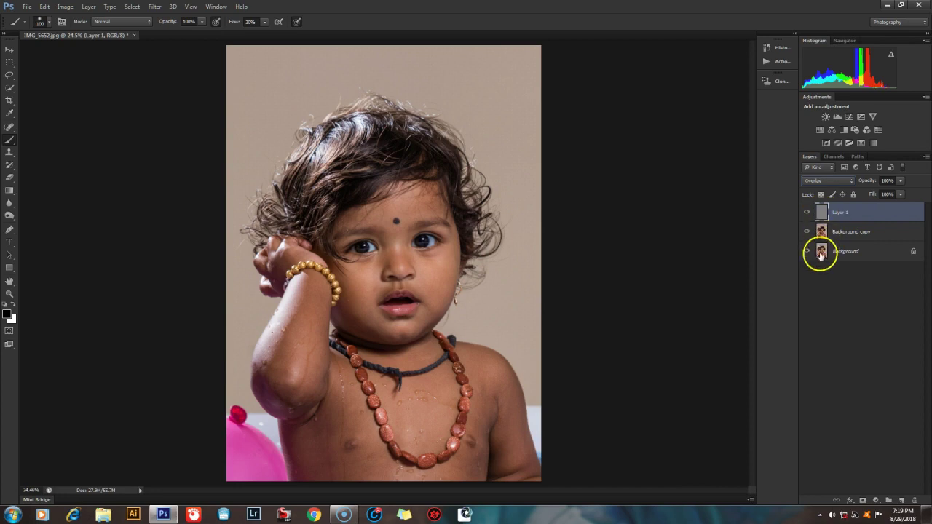
click(822, 214)
Step: Select the Dodge Tool, set to Highlights range at 10% exposure
click(12, 217)
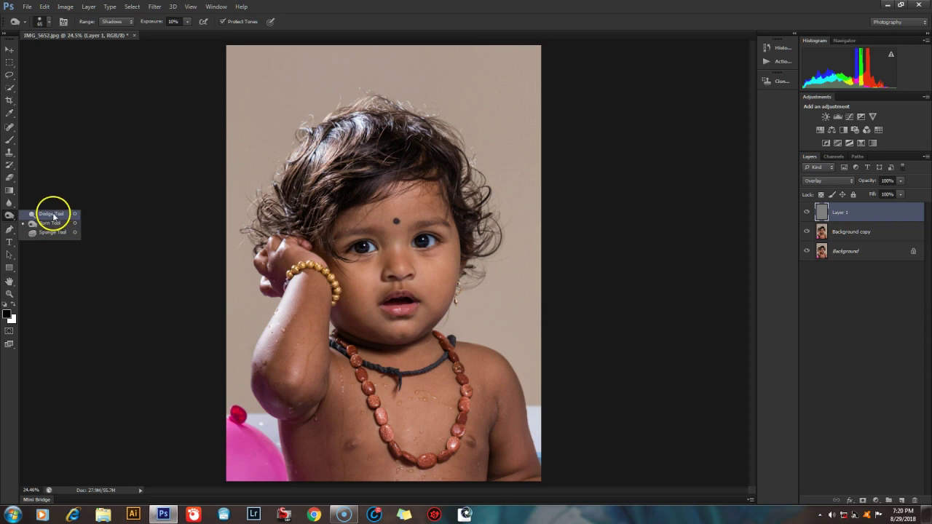
click(54, 215)
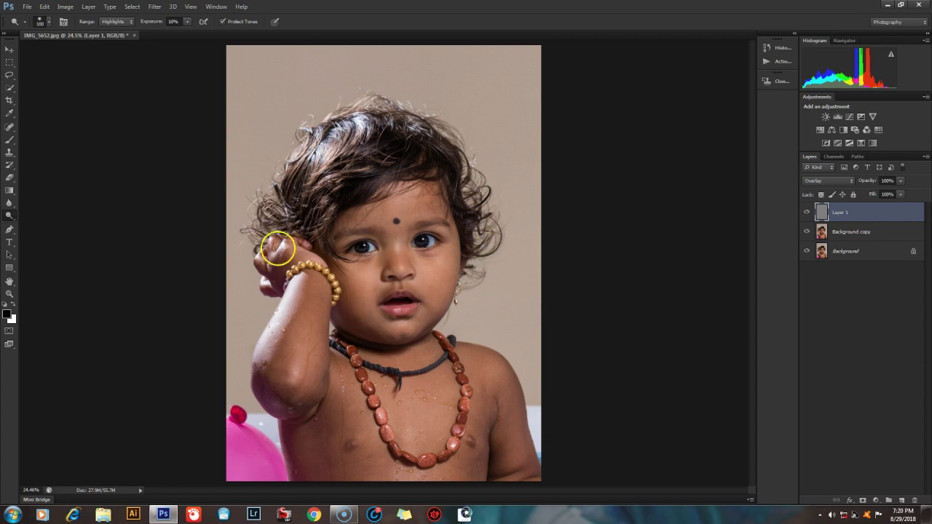
right_click(10, 215)
click(9, 216)
Step: Dodge the cheeks, nose, left eye and forehead with a 200 brush
mouse_move(380, 275)
mouse_down()
mouse_move(460, 236)
mouse_move(431, 256)
mouse_move(354, 274)
mouse_move(405, 294)
mouse_move(395, 270)
mouse_move(438, 275)
mouse_up()
key(bracketright)
key(bracketright)
key(bracketright)
mouse_move(393, 298)
mouse_down()
mouse_move(395, 270)
mouse_move(431, 278)
mouse_up()
mouse_move(347, 295)
mouse_down()
mouse_move(359, 284)
mouse_move(401, 328)
mouse_up()
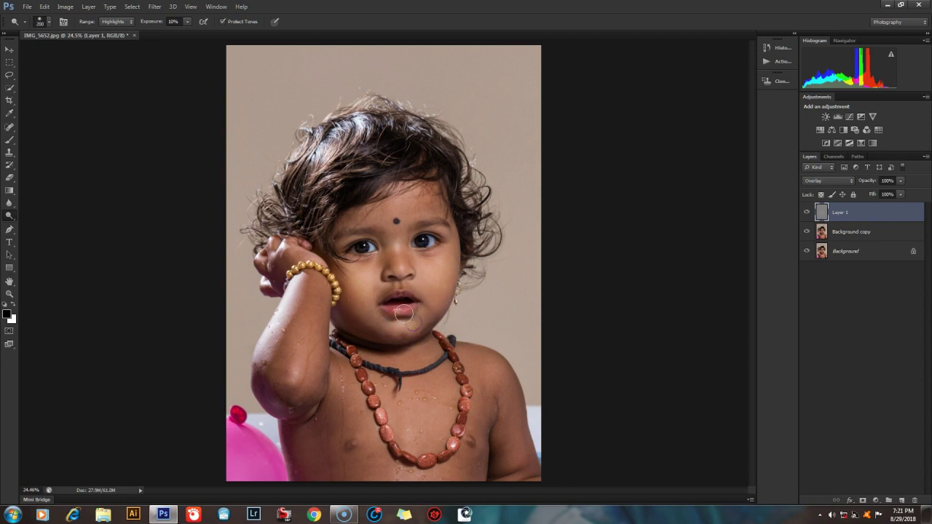
drag(402, 311, 421, 243)
drag(372, 257, 361, 248)
drag(425, 239, 401, 201)
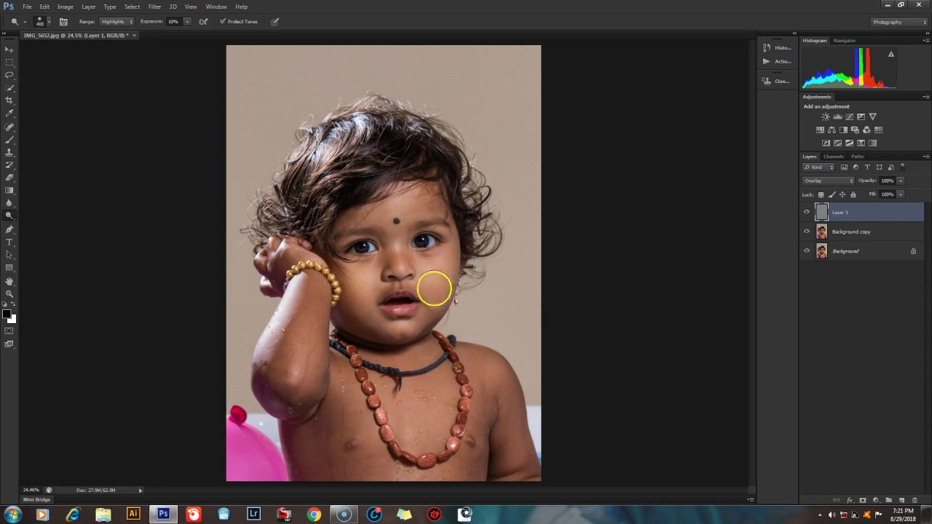
Step: Dodge the arm and chest, resizing the brush between strokes
key(bracketleft)
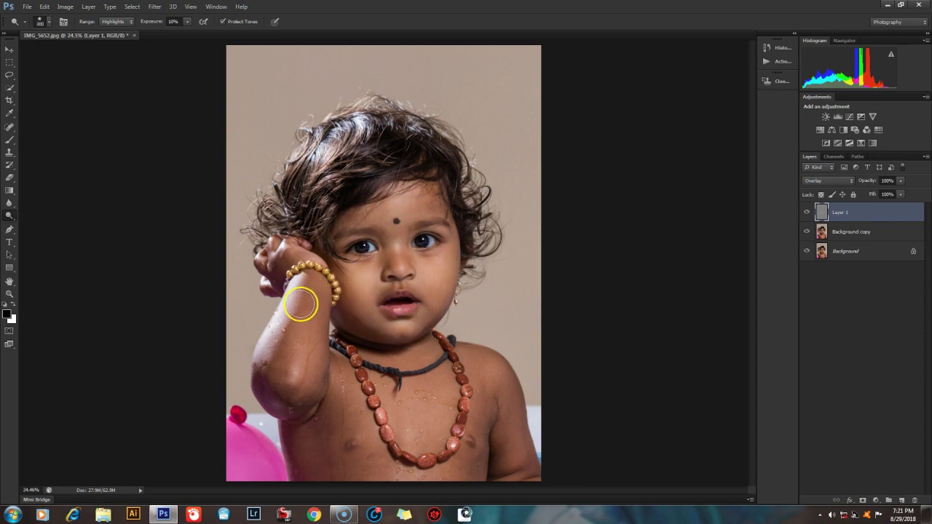
mouse_move(300, 304)
mouse_down()
mouse_move(294, 370)
mouse_move(277, 319)
mouse_up()
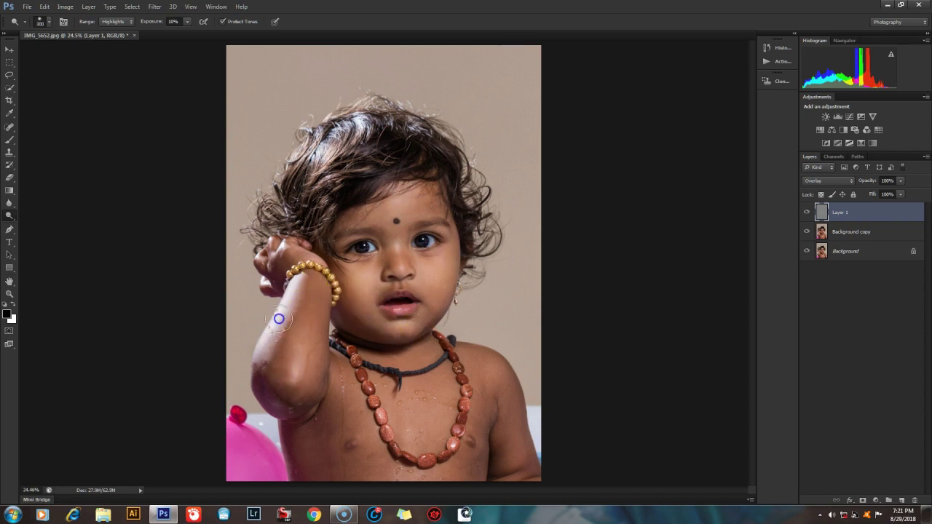
key(bracketleft)
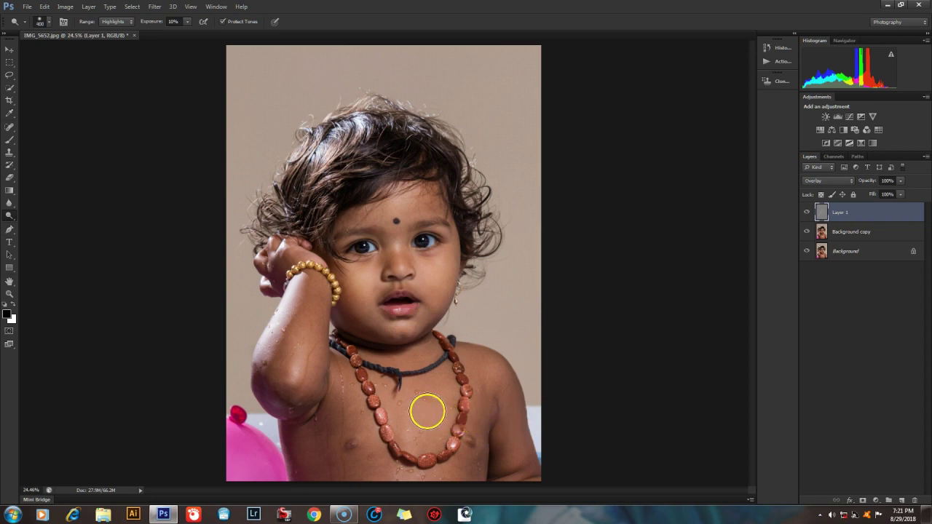
mouse_move(467, 415)
mouse_down()
mouse_move(402, 401)
mouse_move(410, 447)
mouse_move(410, 378)
mouse_move(286, 249)
mouse_move(274, 252)
mouse_move(362, 141)
mouse_move(362, 127)
mouse_move(333, 139)
mouse_up()
key(bracketright)
key(bracketright)
key(bracketright)
key(bracketleft)
key(bracketleft)
key(bracketleft)
key(bracketleft)
key(bracketleft)
key(bracketright)
key(bracketleft)
key(bracketleft)
key(bracketleft)
Step: Dodge the hair, the right side toward the nose, and the left eye
drag(313, 182, 350, 175)
mouse_move(343, 227)
mouse_down()
mouse_move(446, 163)
mouse_move(472, 226)
mouse_up()
drag(544, 328, 384, 252)
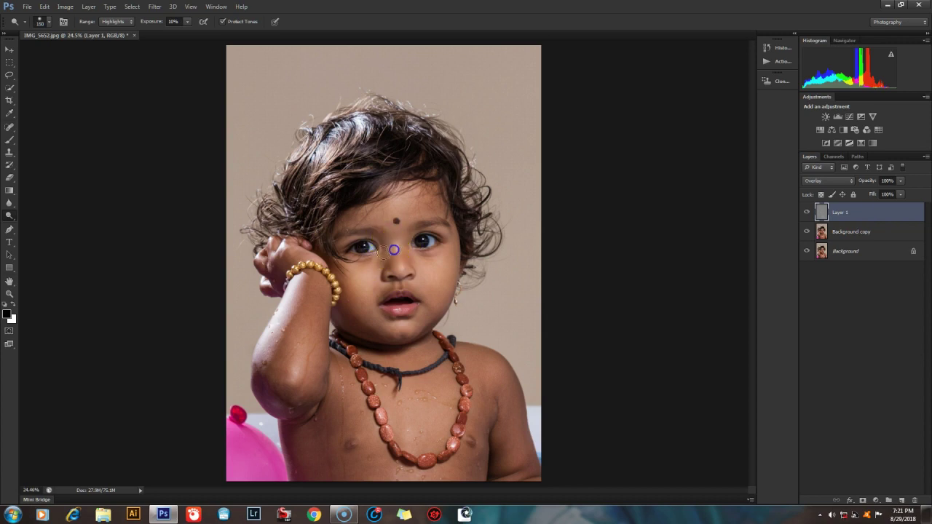
mouse_move(430, 230)
mouse_down()
mouse_move(444, 231)
mouse_move(426, 254)
mouse_up()
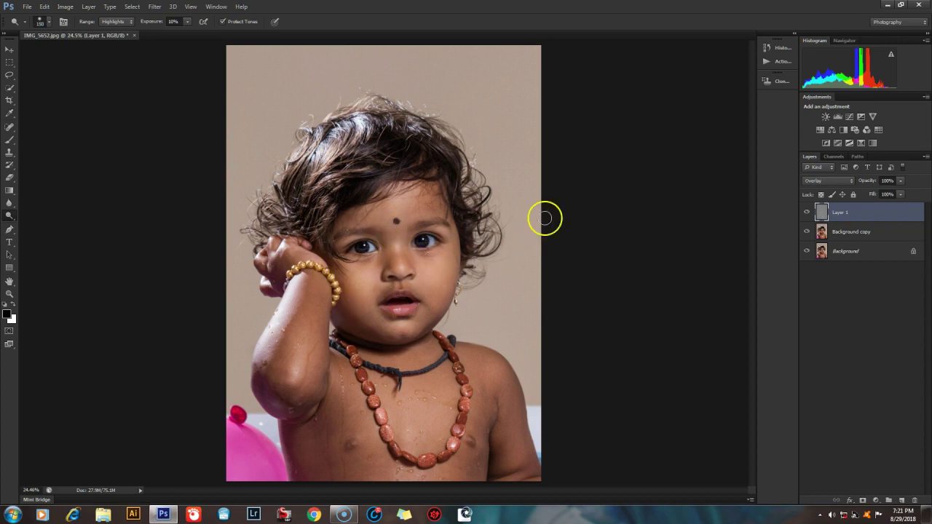
Step: Switch to the Burn Tool (Shadows) and darken the lower-left cheek and left eyebrow area
right_click(10, 217)
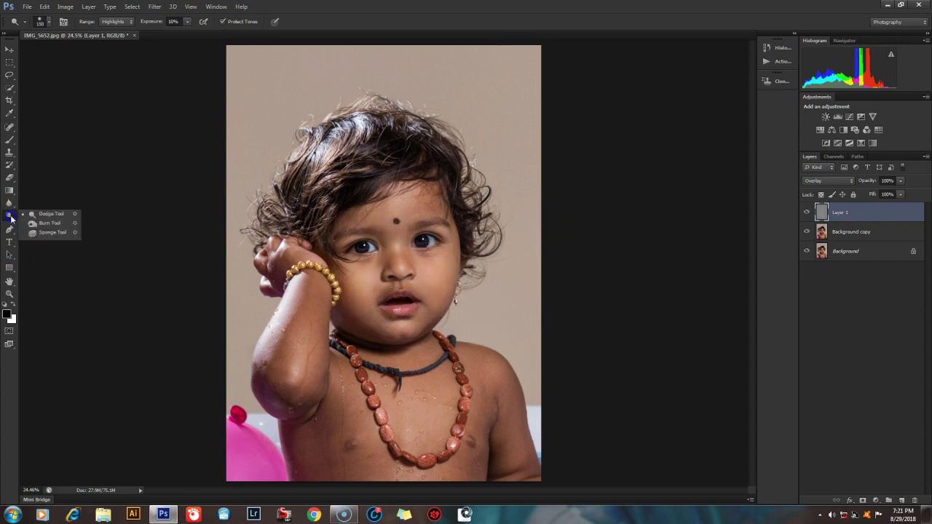
click(47, 223)
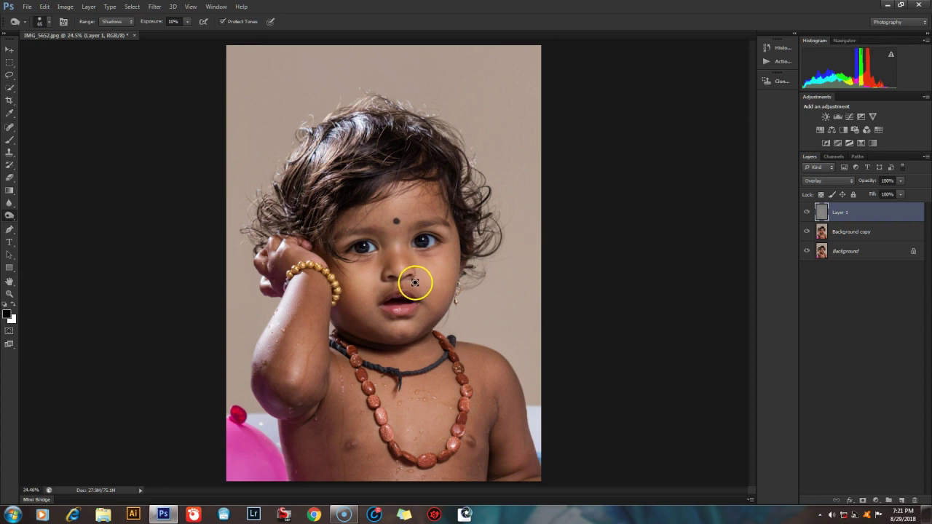
key(bracketright)
key(bracketright)
key(bracketright)
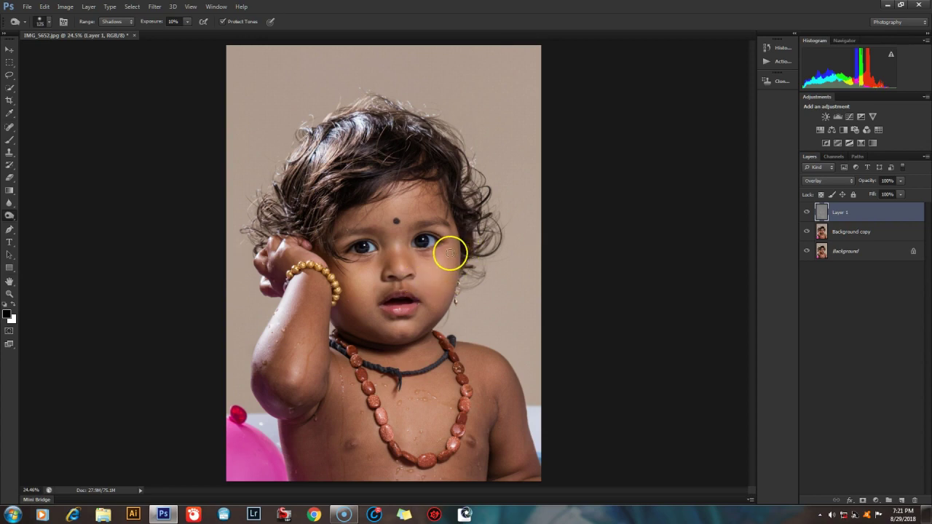
mouse_move(343, 316)
mouse_down()
mouse_move(379, 328)
mouse_move(340, 284)
mouse_up()
key(bracketleft)
key(bracketleft)
key(bracketleft)
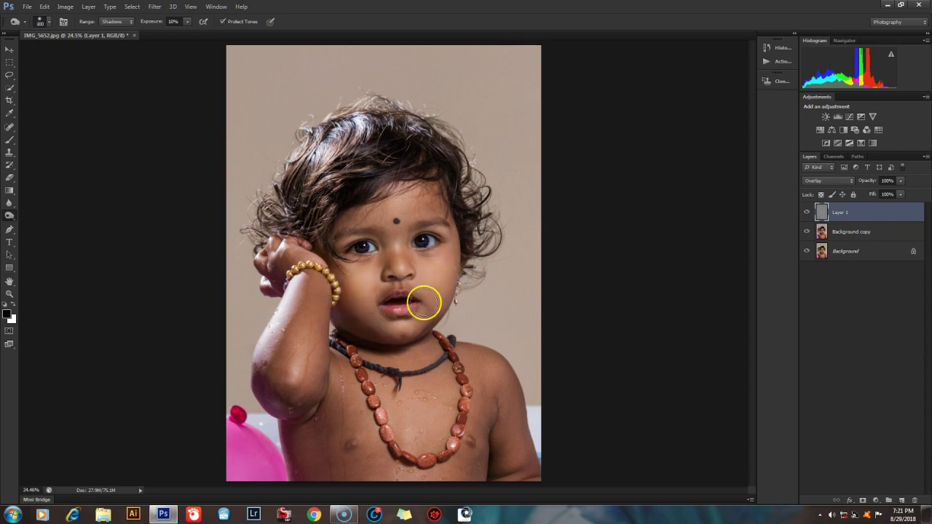
key(bracketleft)
key(bracketleft)
key(bracketleft)
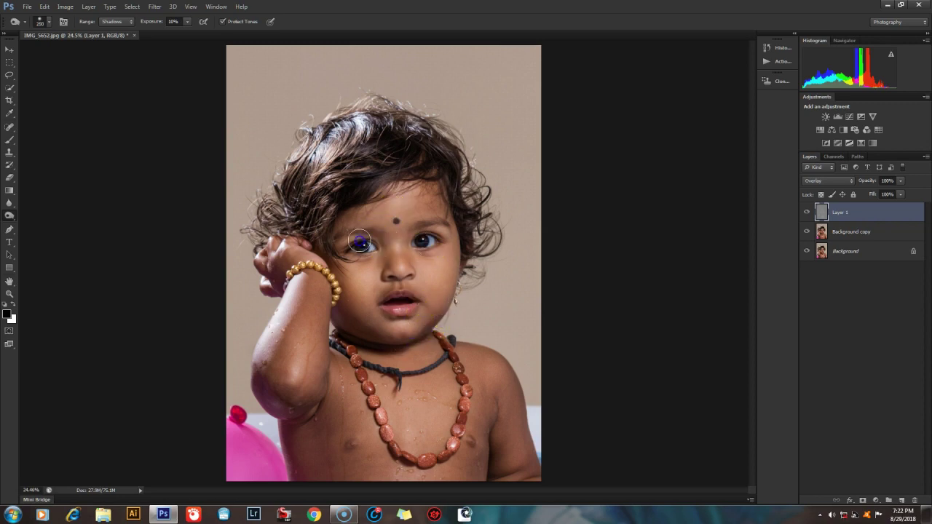
drag(383, 209, 343, 225)
Step: Burn the cheek beside the mouth, the chest and the right shoulder with a 250 brush
key(bracketright)
click(424, 308)
click(328, 434)
mouse_move(327, 434)
mouse_down()
mouse_move(309, 474)
mouse_move(348, 444)
mouse_up()
drag(307, 403, 323, 437)
drag(518, 437, 521, 432)
mouse_move(502, 380)
mouse_down()
mouse_move(485, 374)
mouse_move(491, 366)
mouse_up()
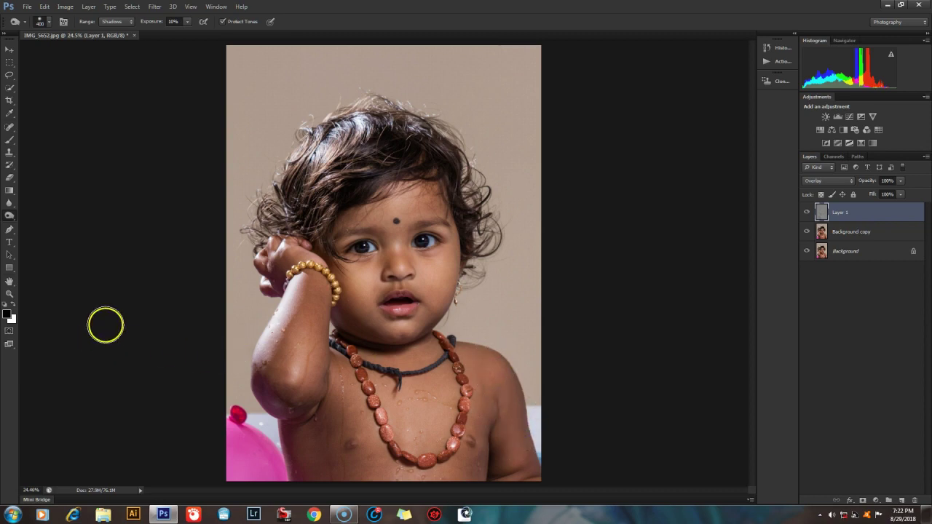
Step: Return to the Dodge Tool and lighten the right shoulder and lower necklace
right_click(9, 215)
click(47, 213)
key(bracketright)
key(bracketright)
key(bracketright)
mouse_move(474, 389)
mouse_down()
mouse_move(489, 368)
mouse_move(483, 379)
mouse_move(426, 351)
mouse_up()
click(485, 357)
key(bracketright)
key(bracketright)
key(bracketright)
mouse_move(476, 439)
mouse_down()
mouse_move(443, 429)
mouse_move(383, 441)
mouse_up()
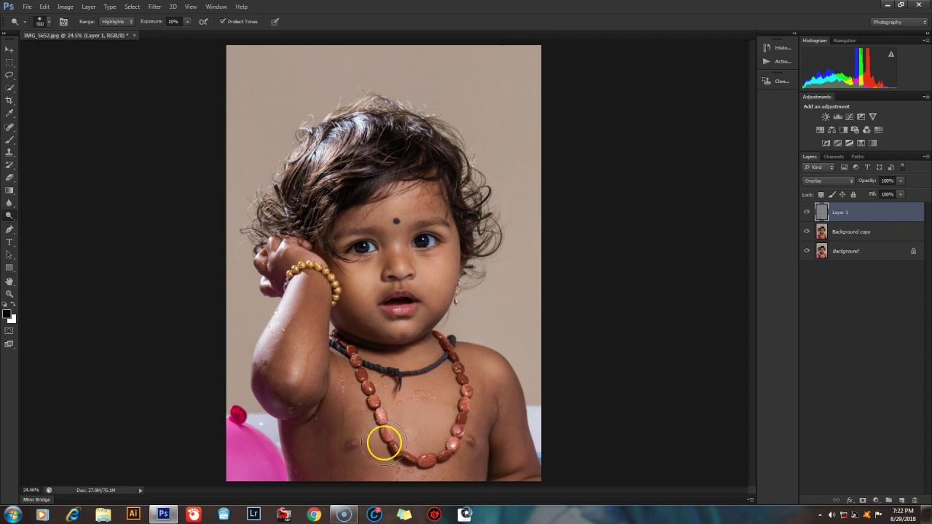
Step: Dodge the arm toward the bracelet, the nose and the lips
key(bracketleft)
key(bracketleft)
key(bracketleft)
drag(328, 332, 300, 305)
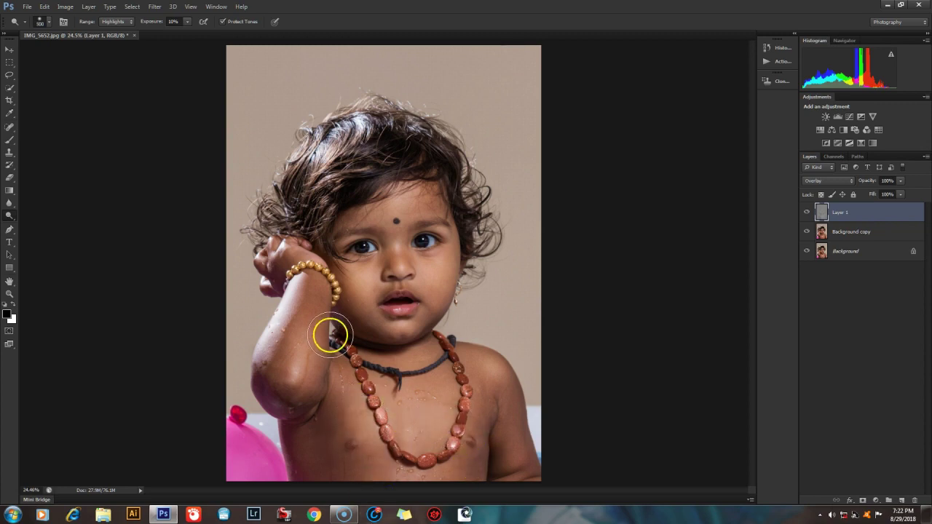
mouse_move(404, 271)
mouse_down()
mouse_move(396, 266)
mouse_move(400, 292)
mouse_up()
key(bracketleft)
key(bracketleft)
key(bracketleft)
Step: Burn spots in the hair and around the forehead with a 200 brush
right_click(10, 216)
click(50, 223)
click(364, 181)
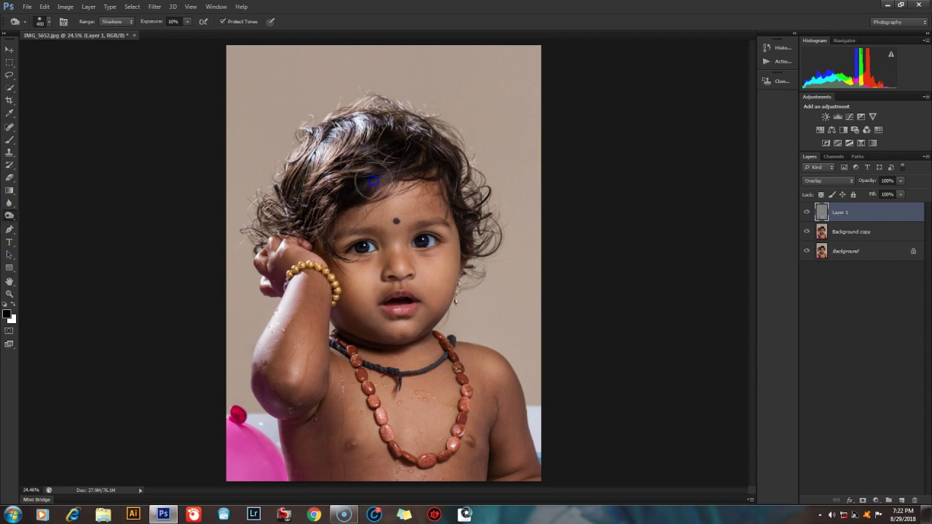
key(bracketleft)
key(bracketleft)
key(bracketleft)
click(374, 168)
click(409, 212)
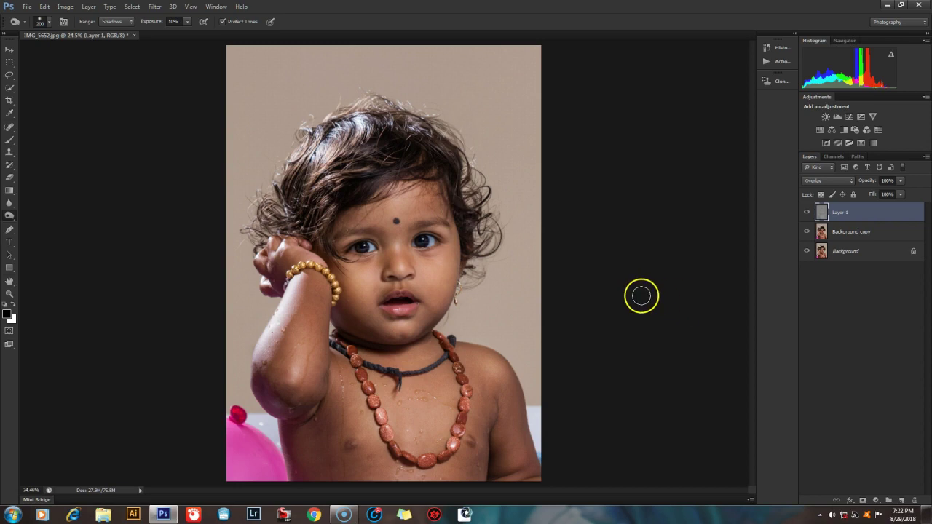
Step: Switch back to the Dodge Tool and slightly brighten the mouth
right_click(13, 217)
click(47, 216)
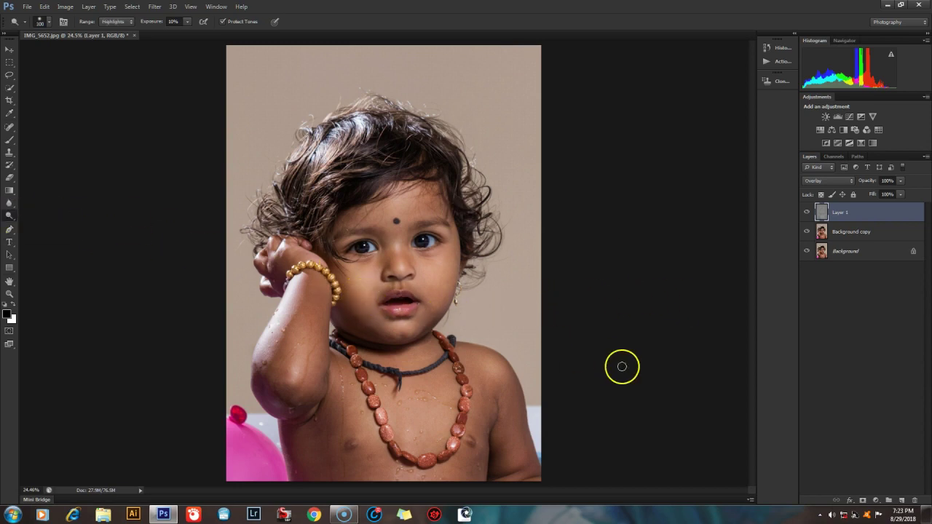
drag(384, 308, 396, 309)
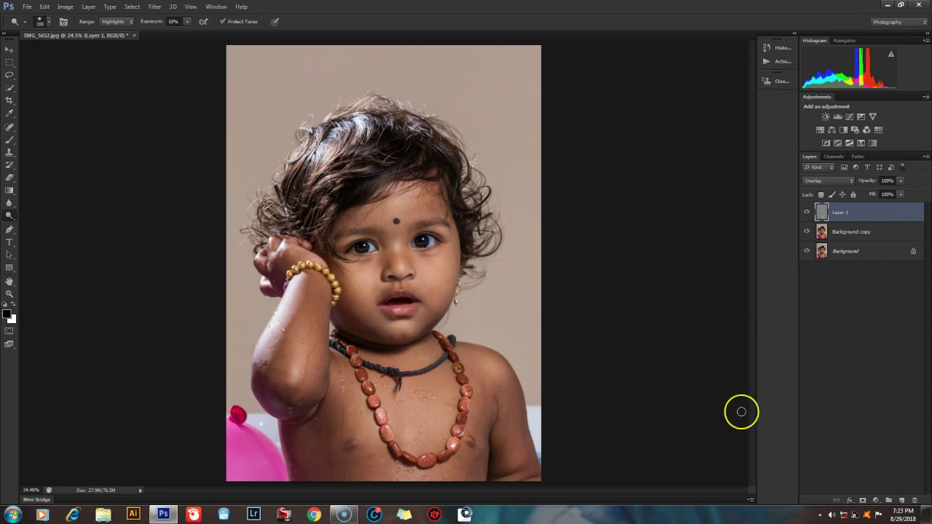
alt+click(807, 251)
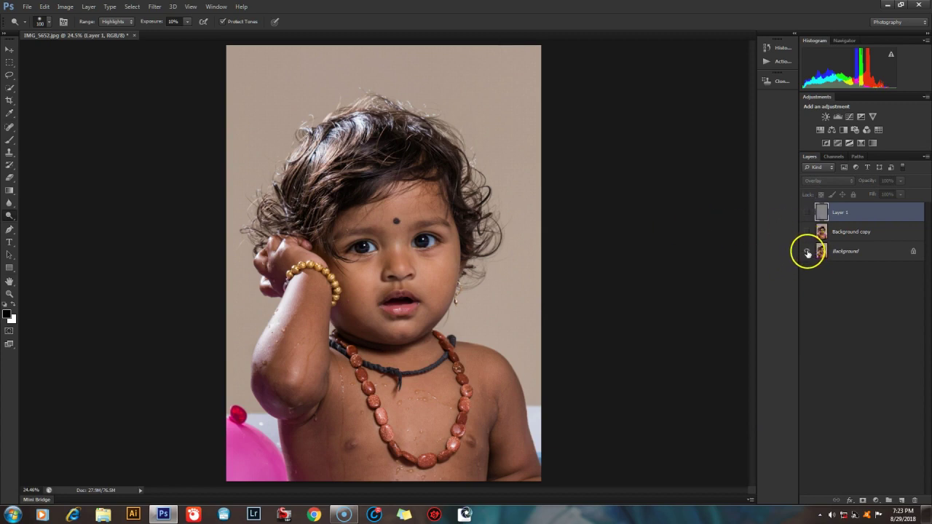
alt+click(807, 252)
alt+click(807, 252)
alt+click(808, 252)
alt+click(808, 252)
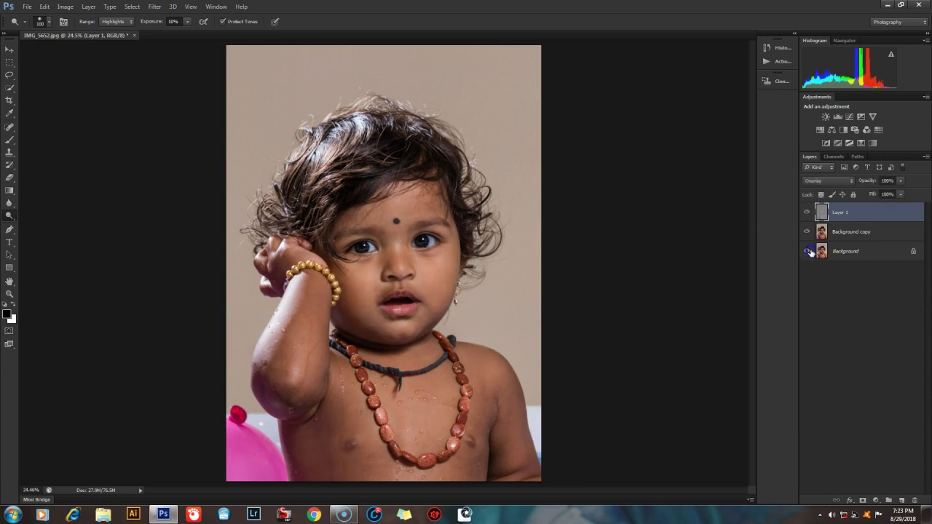
alt+click(808, 252)
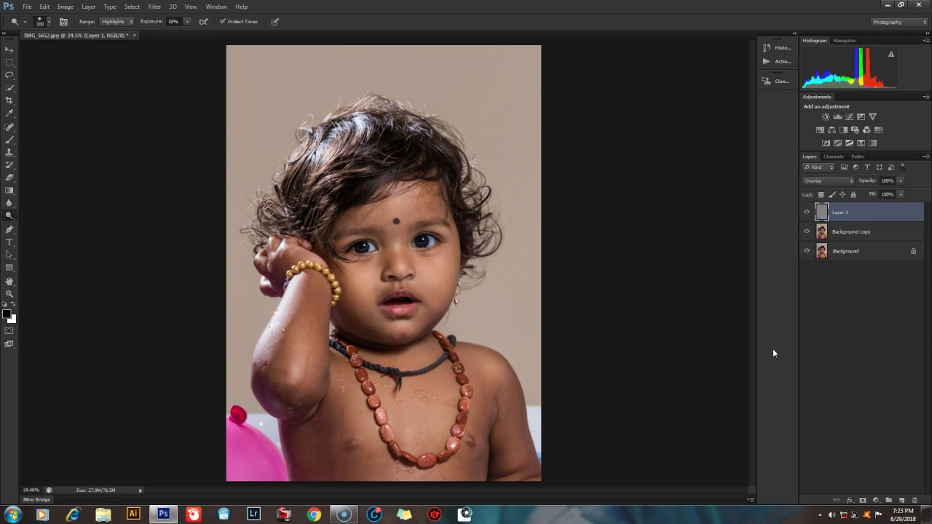